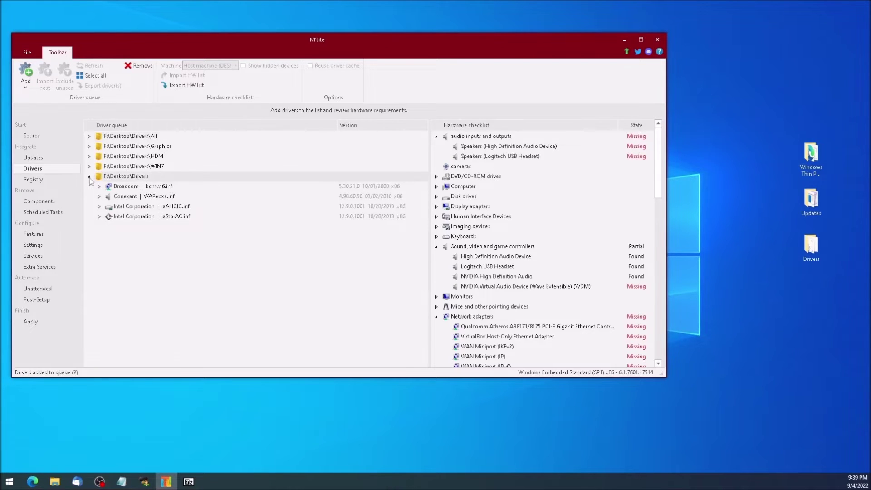
- Expand the WIN7, HDMI, Graphics and All driver folders to list their .inf drivers
left_click(89, 166)
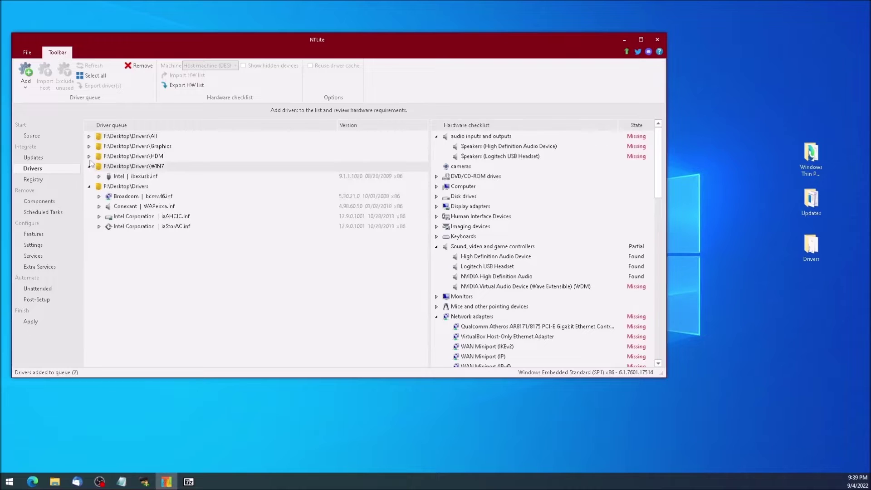
left_click(89, 156)
left_click(89, 146)
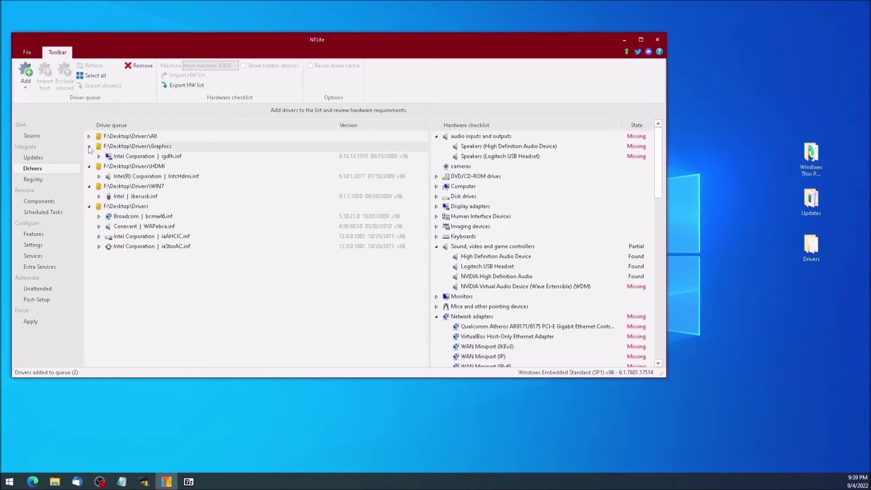
left_click(89, 137)
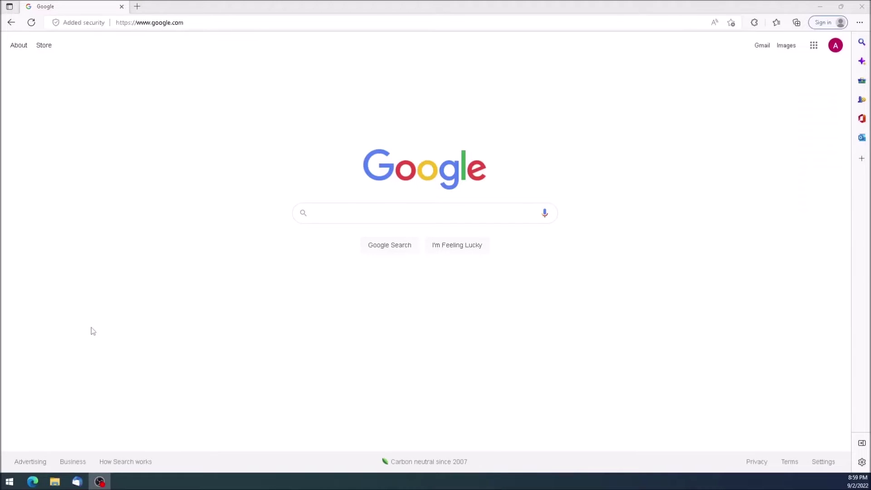
- Go to ntlite.com in Edge and open its Download page
left_click(191, 25)
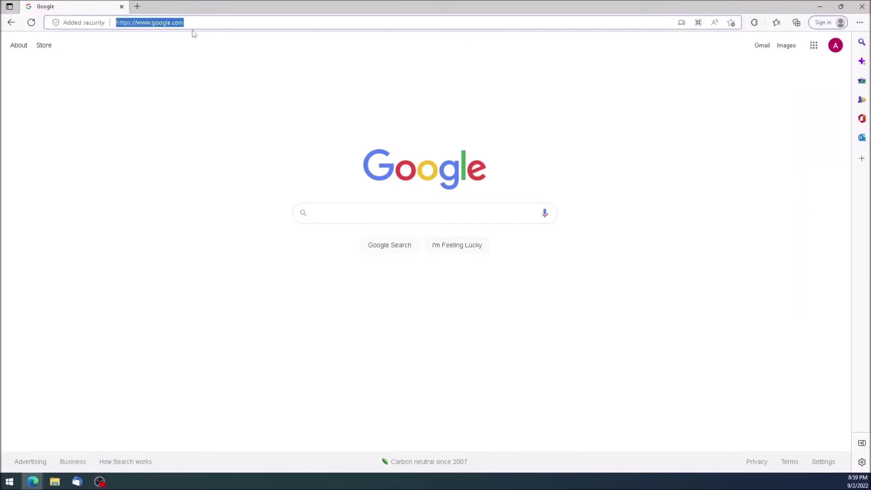
type("ntlite.")
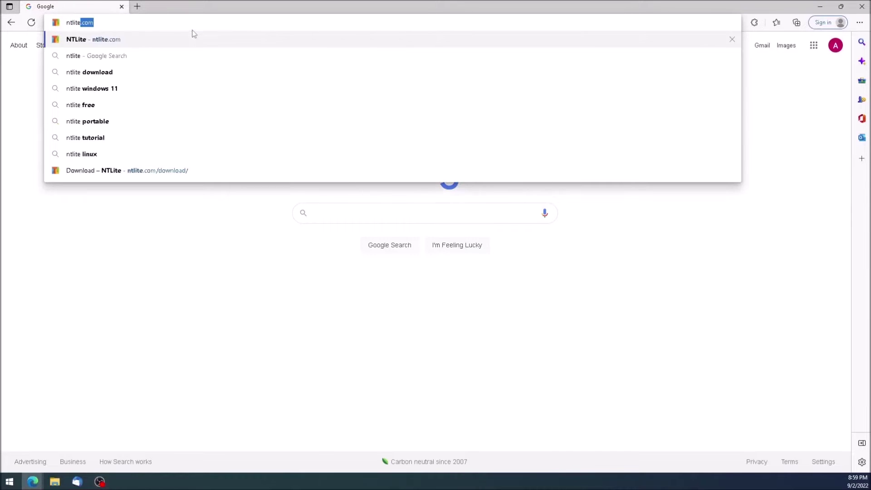
type("com")
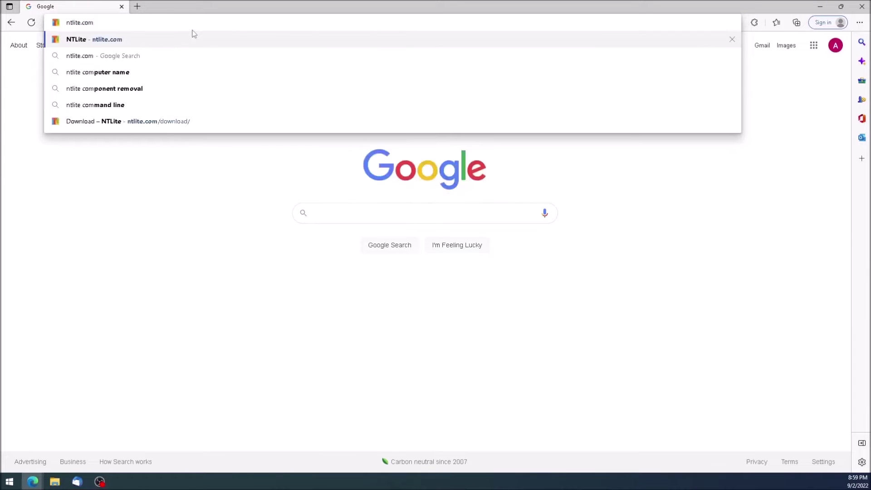
key("Return")
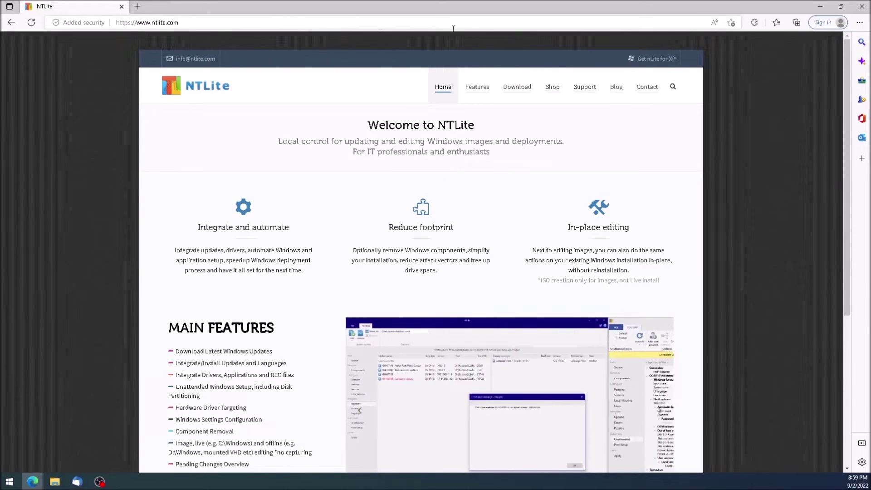
left_click(520, 89)
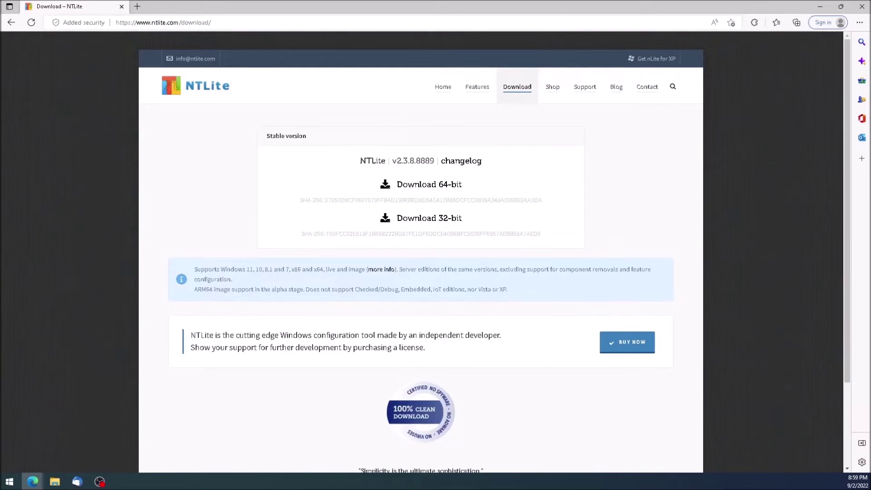
- Confirm in System settings that the PC runs a 64-bit operating system, then close Settings
right_click(18, 486)
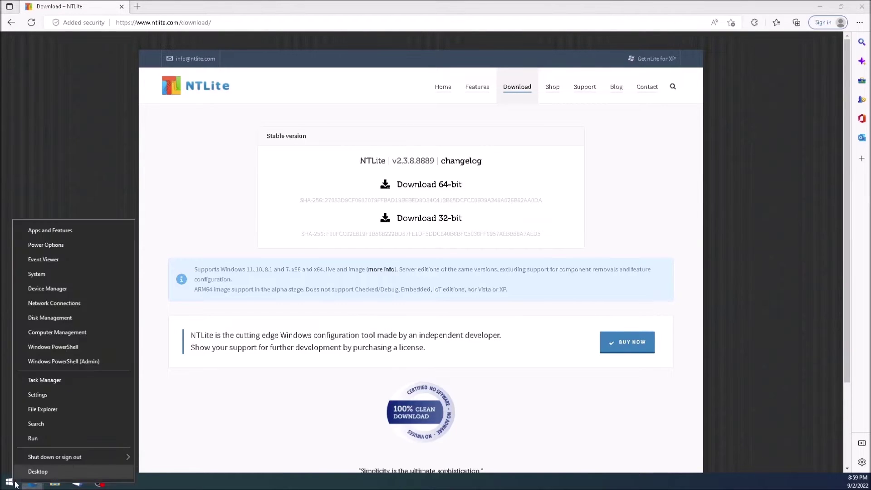
left_click(59, 274)
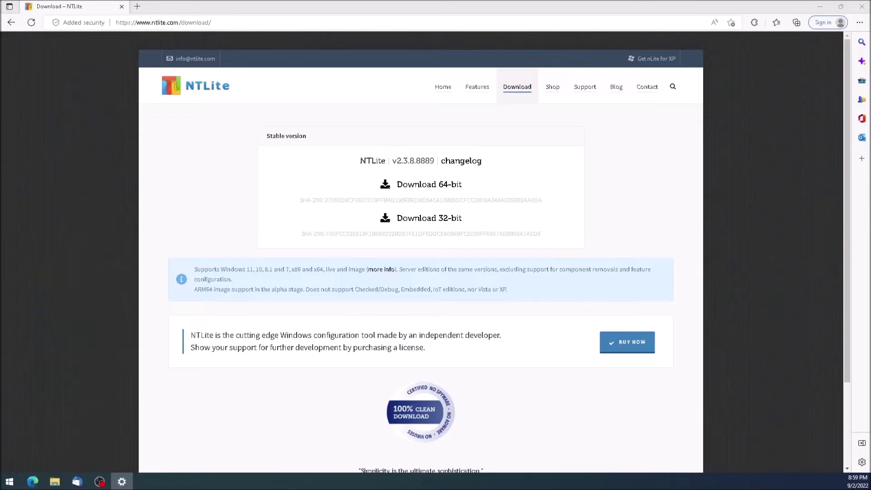
mouse_move(183, 211)
left_mouse_down()
mouse_move(295, 122)
mouse_move(208, 10)
mouse_move(242, 38)
left_mouse_up()
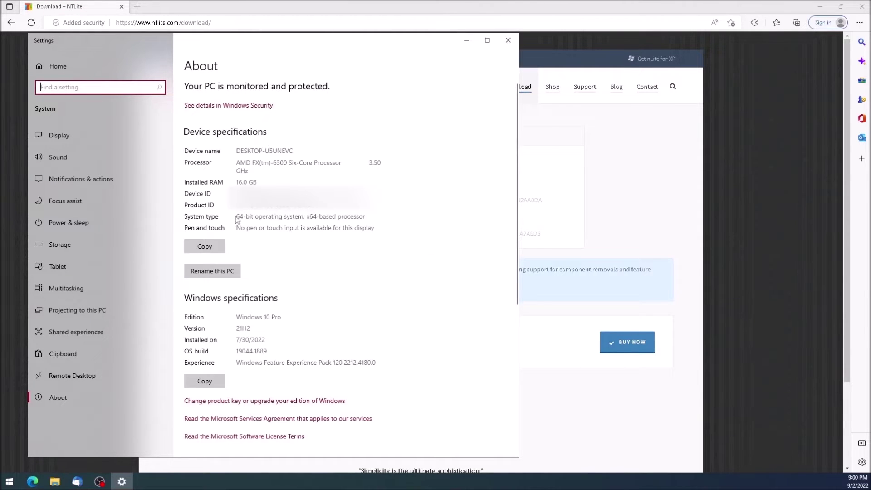
left_click_drag(237, 217, 371, 220)
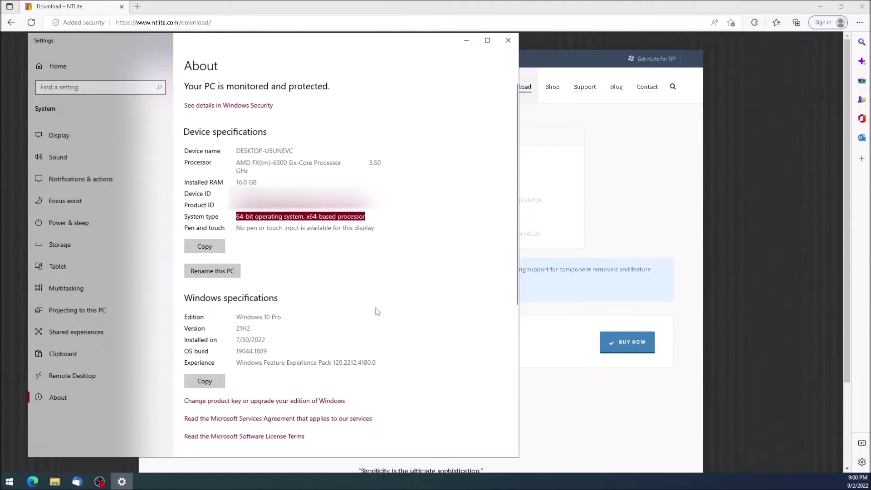
left_click(508, 40)
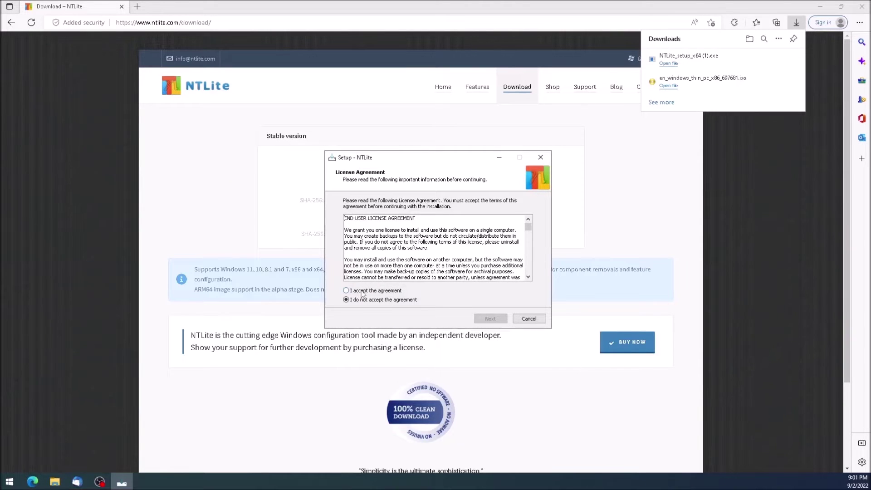
- Accept the license and change the install folder to E:\Program Files\NTLite
left_click(363, 294)
left_click(491, 319)
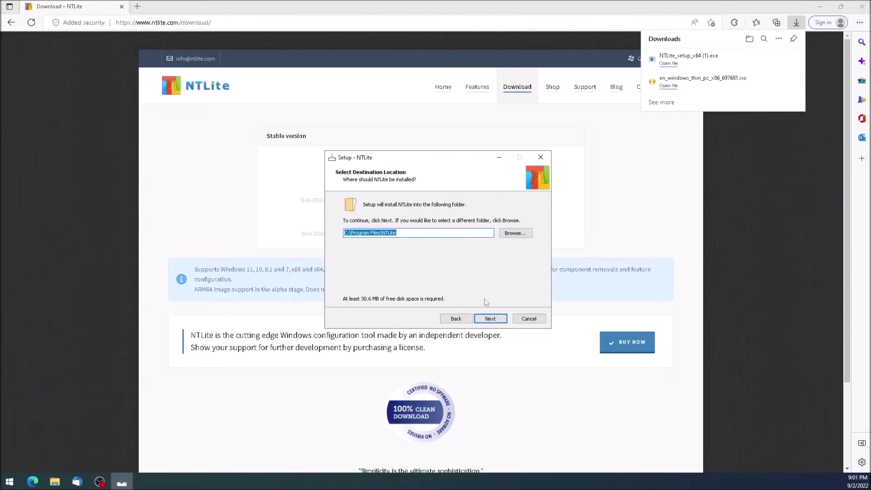
left_click(347, 233)
left_click_drag(346, 233, 344, 233)
type("E")
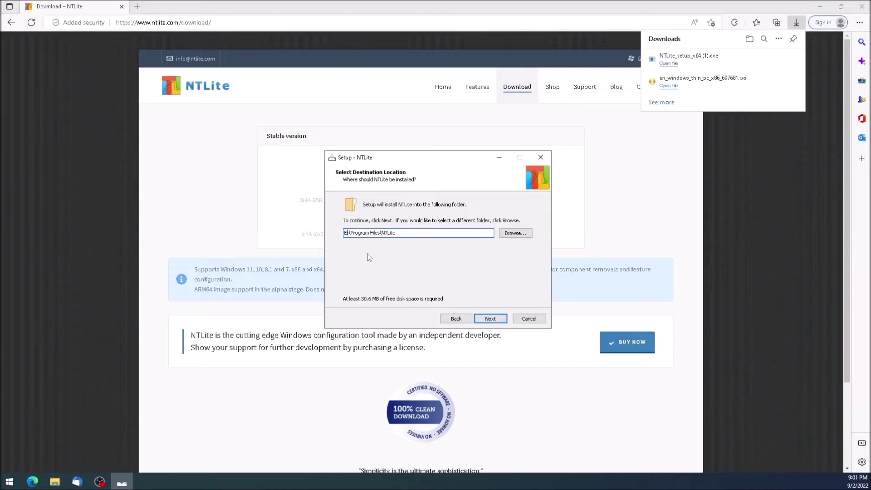
left_click(486, 322)
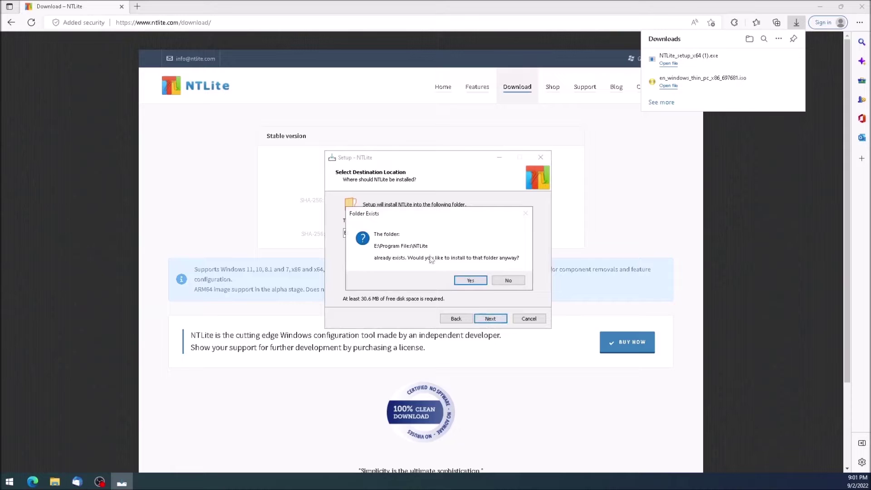
- Install into the existing folder with a desktop shortcut and finish setup, launching NTLite
left_click(463, 281)
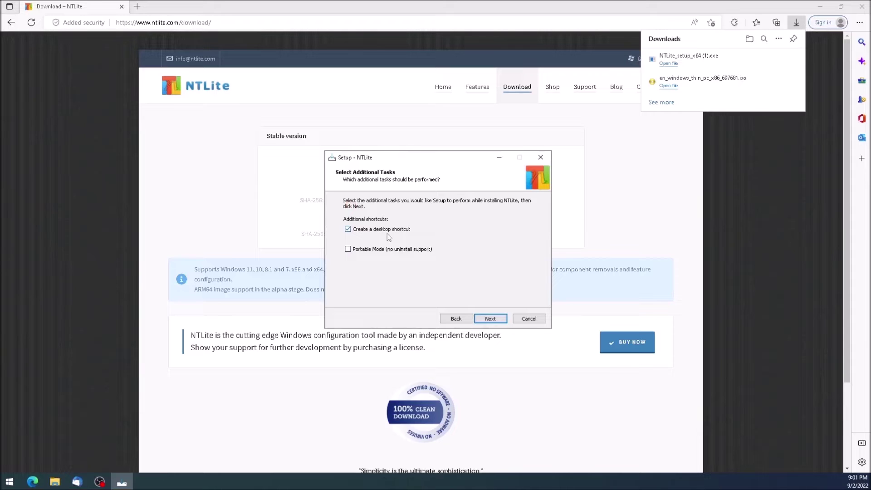
left_click(491, 319)
left_click(491, 319)
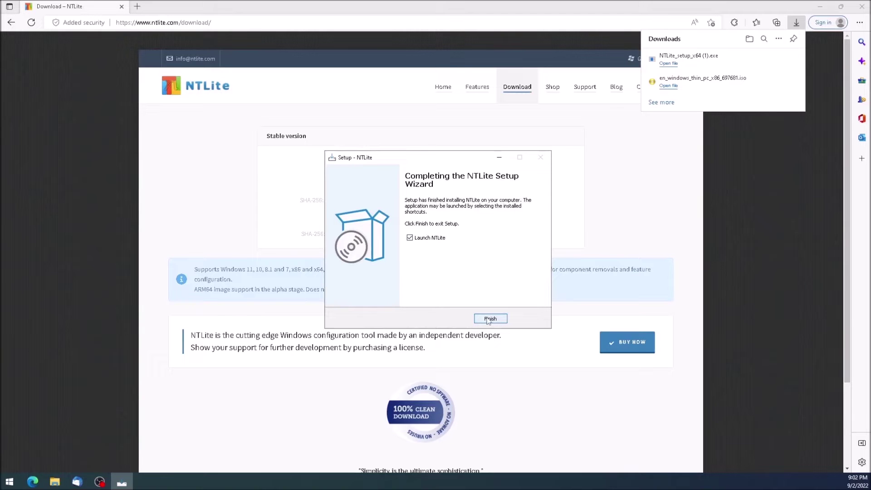
left_click(488, 320)
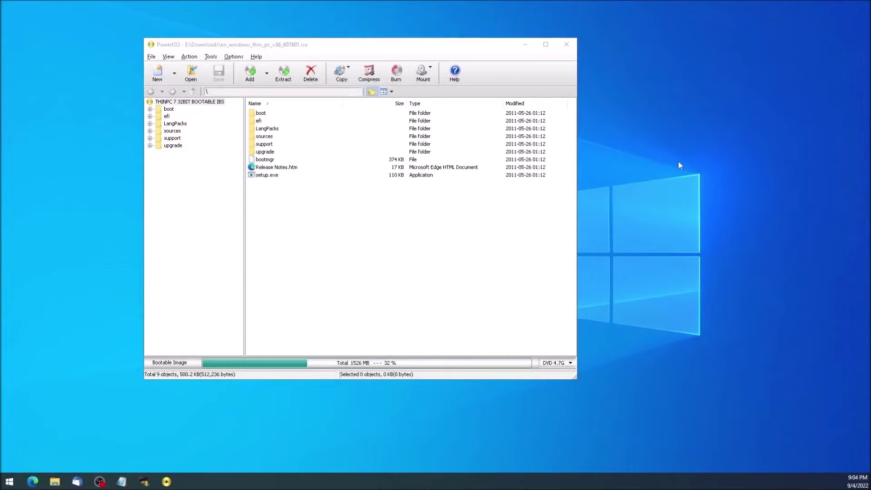
- Create a desktop folder 'Windows Thin PC (Source)' and select all nine ISO items in PowerISO
right_click(679, 163)
mouse_move(711, 248)
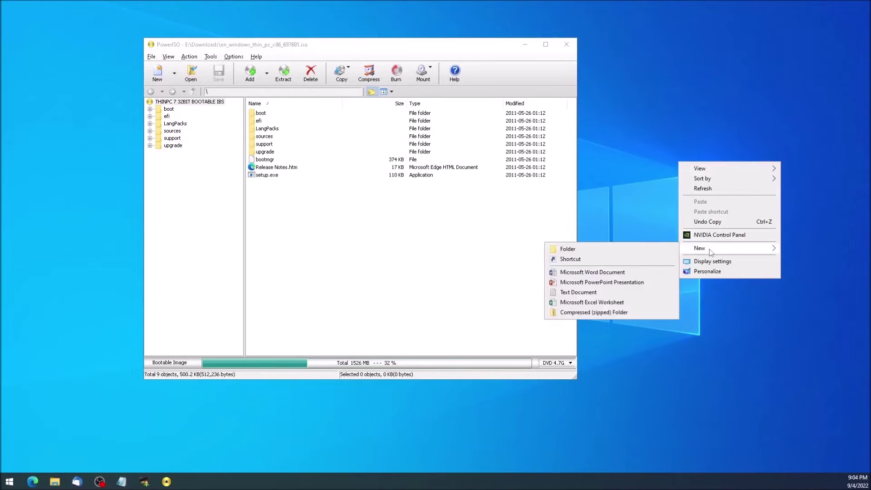
left_click(628, 252)
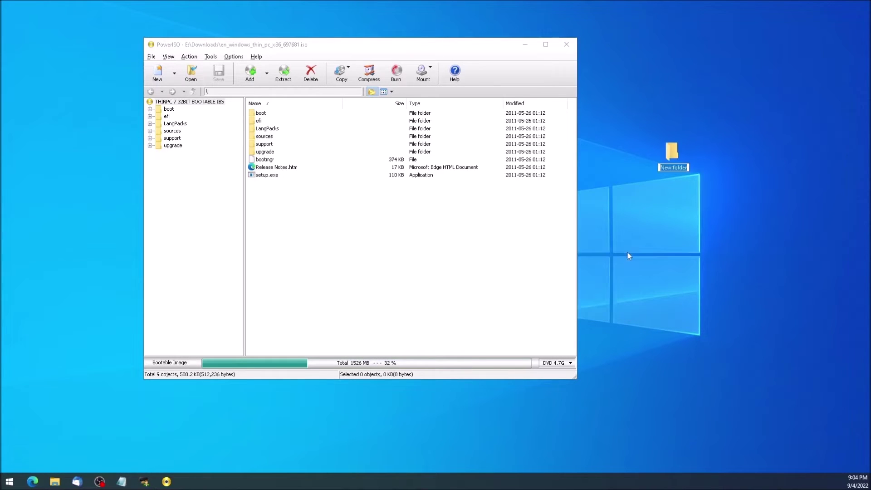
type("Windows Thin")
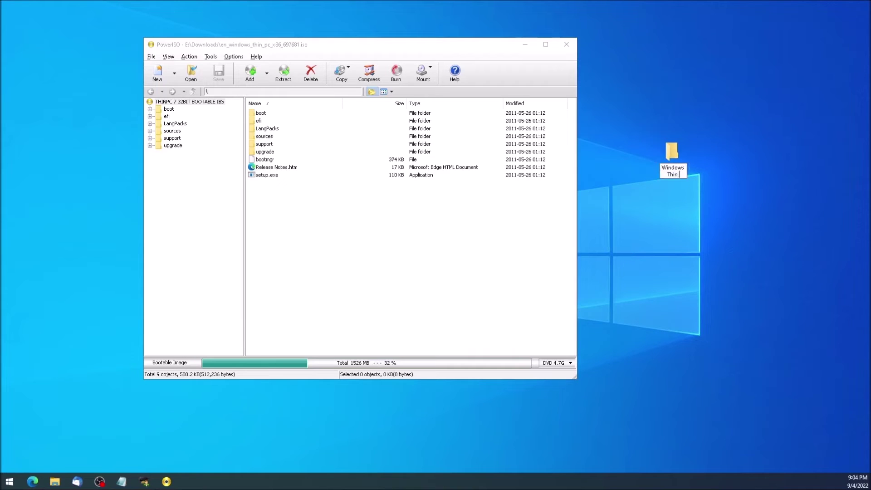
type(" PC (Source)")
key("Return")
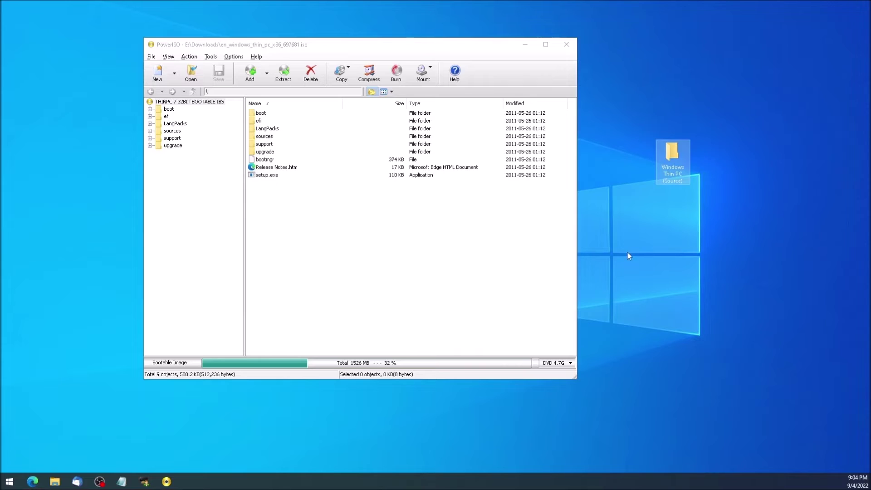
left_click_drag(322, 228, 672, 158)
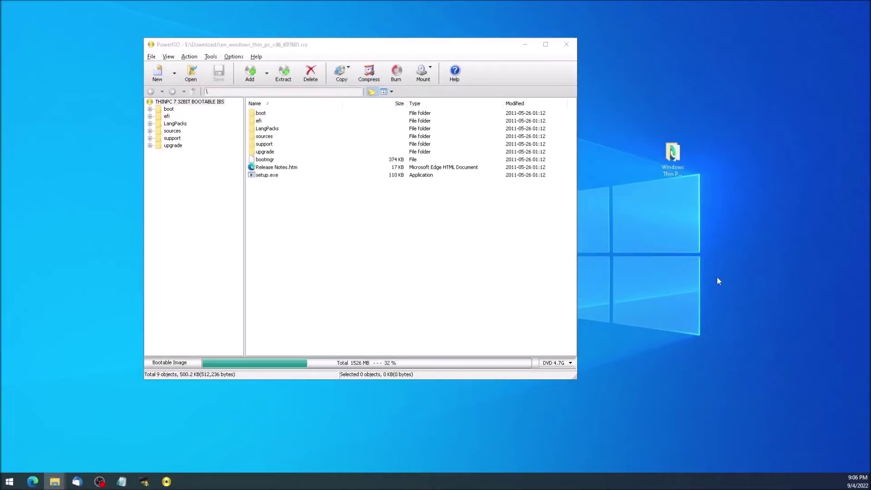
- Create a desktop Updates folder, copy the six update files into it and verify them
right_click(718, 280)
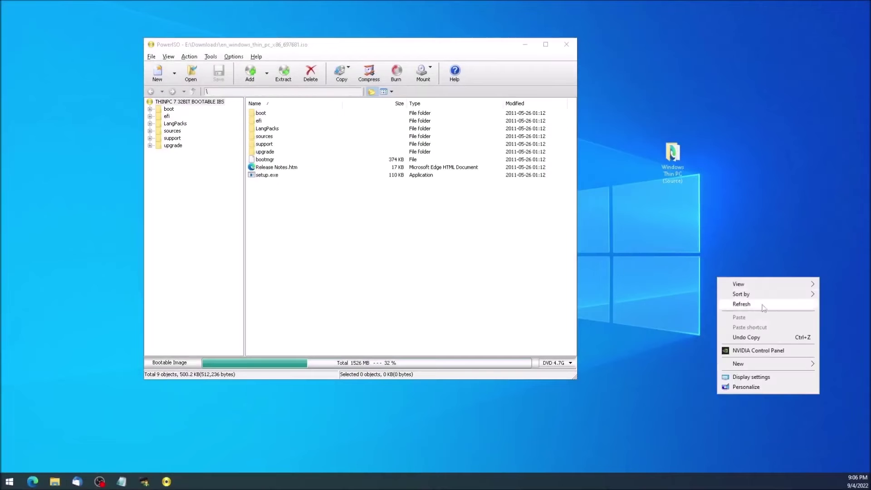
mouse_move(745, 363)
left_click(641, 364)
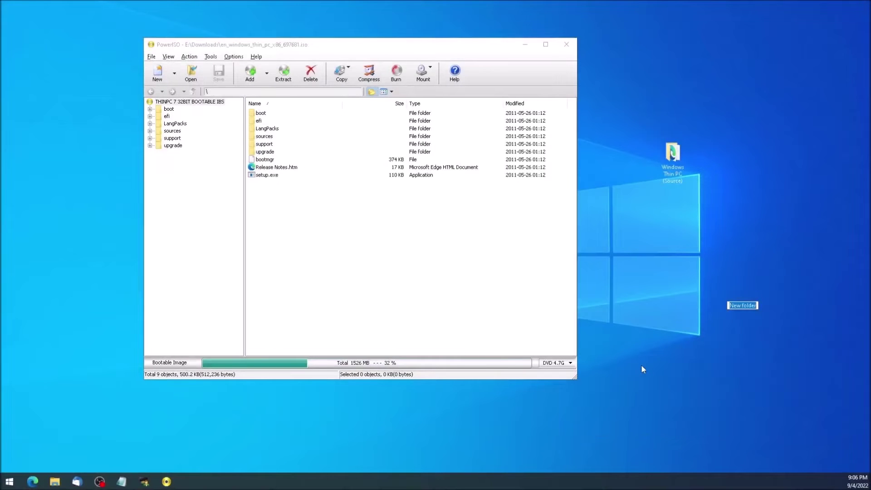
type("Updates")
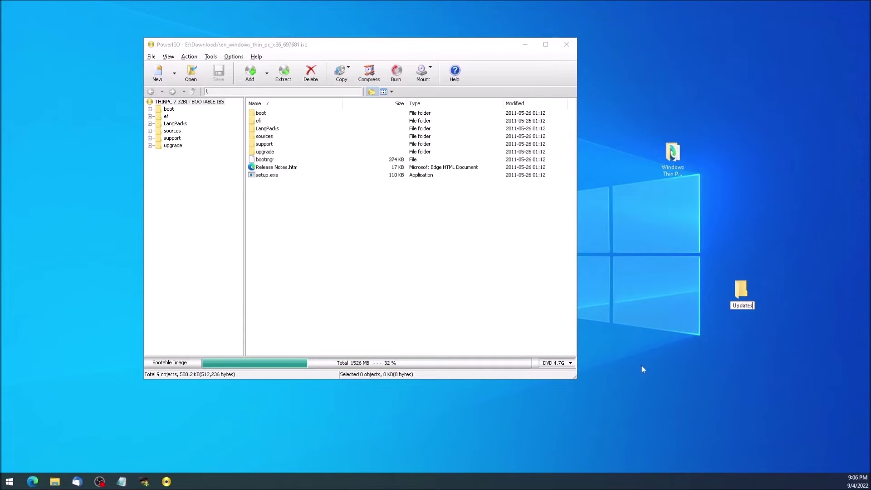
key("Return")
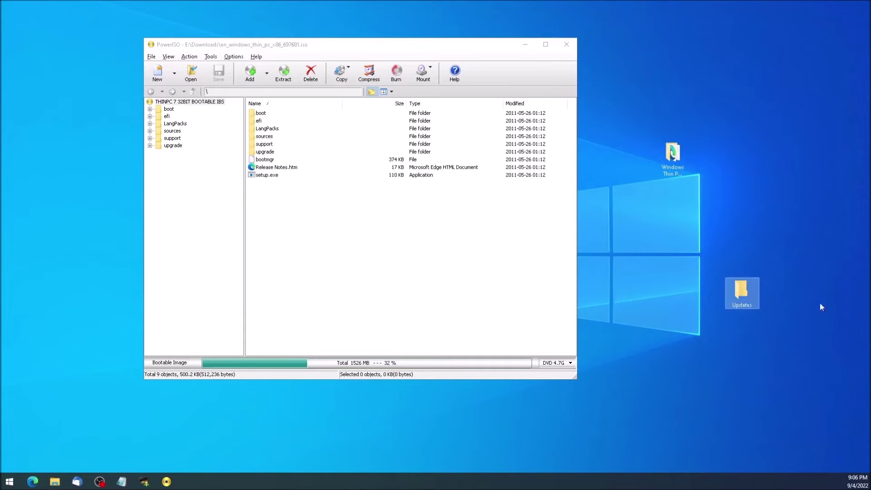
left_click_drag(742, 293, 682, 215)
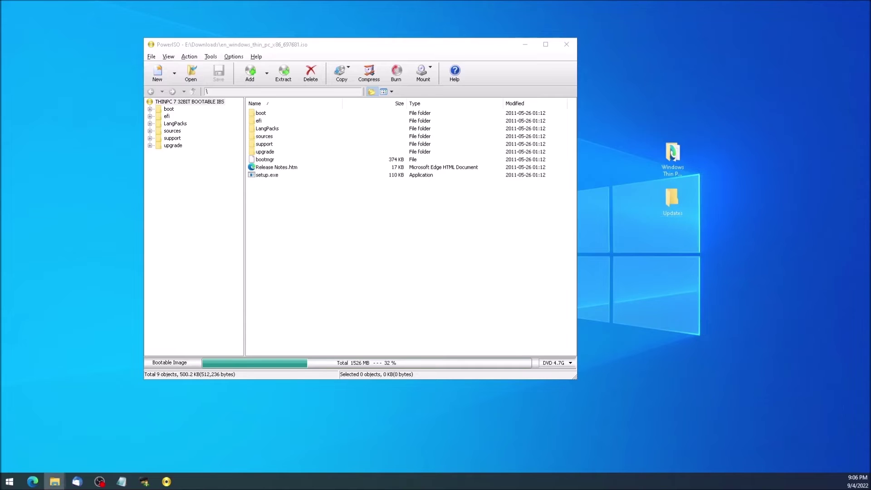
left_click_drag(66, 255, 670, 210)
double_click(670, 211)
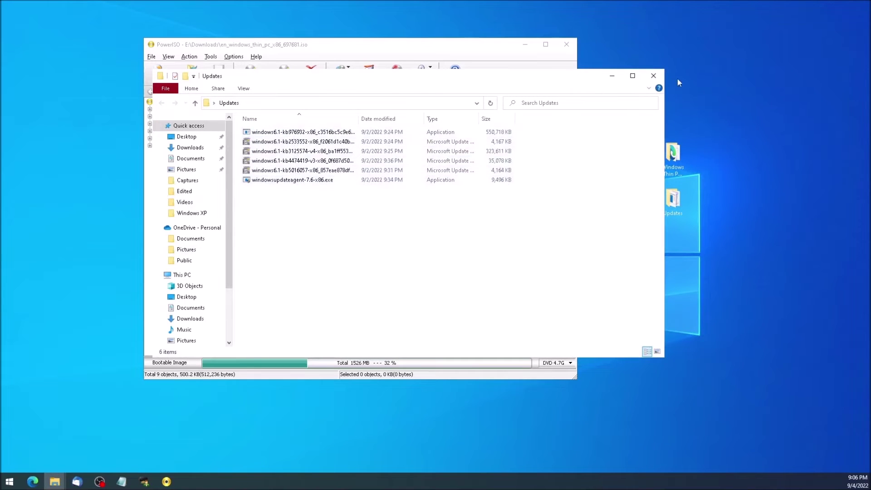
left_click(653, 76)
- Create another new folder on the desktop
right_click(676, 271)
mouse_move(699, 358)
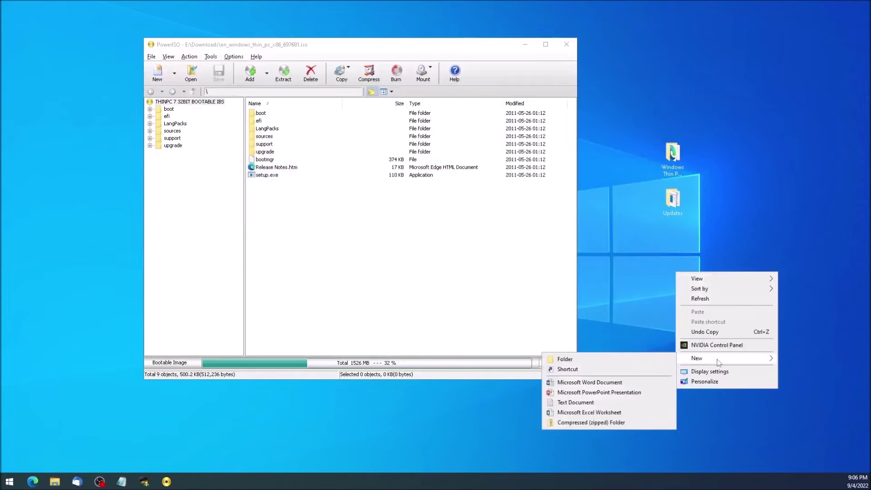
left_click(647, 361)
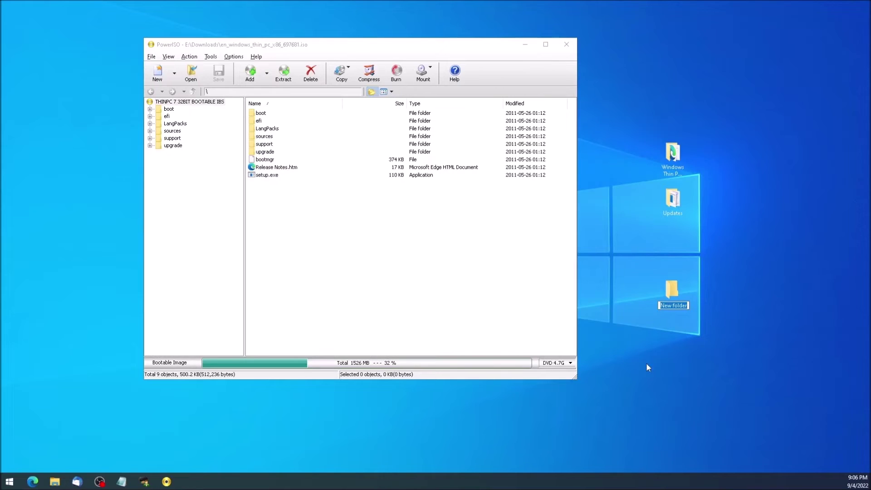
- Name the new folder Drivers and place it below Updates
type("Drivers")
key("Return")
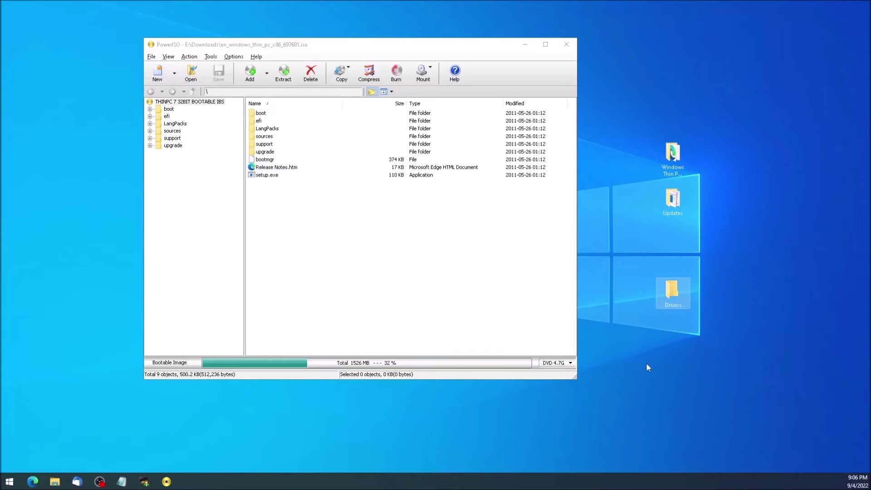
left_click_drag(673, 290, 673, 244)
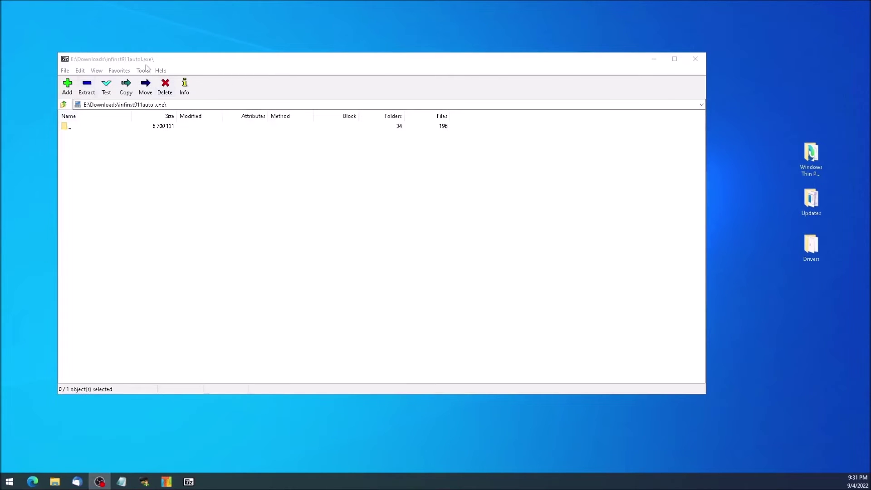
- Copy all twelve items from the driver archive's folder in 7-Zip into Drivers
double_click(66, 128)
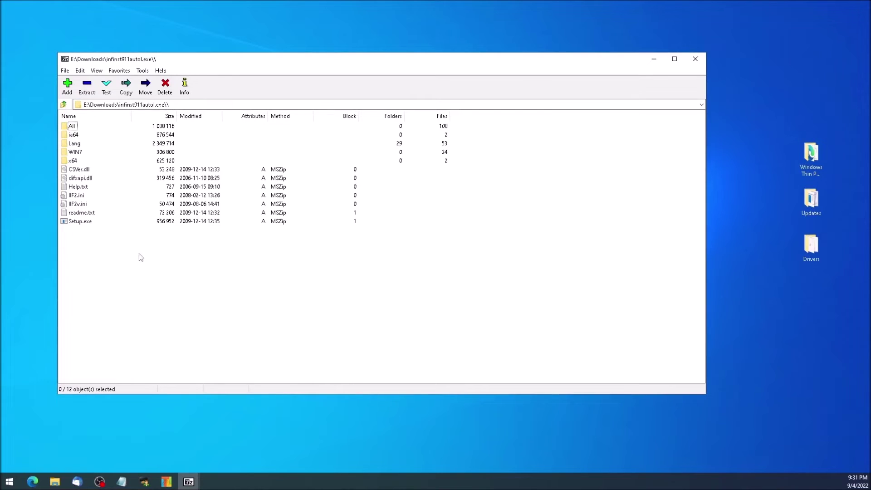
left_click_drag(141, 257, 72, 129)
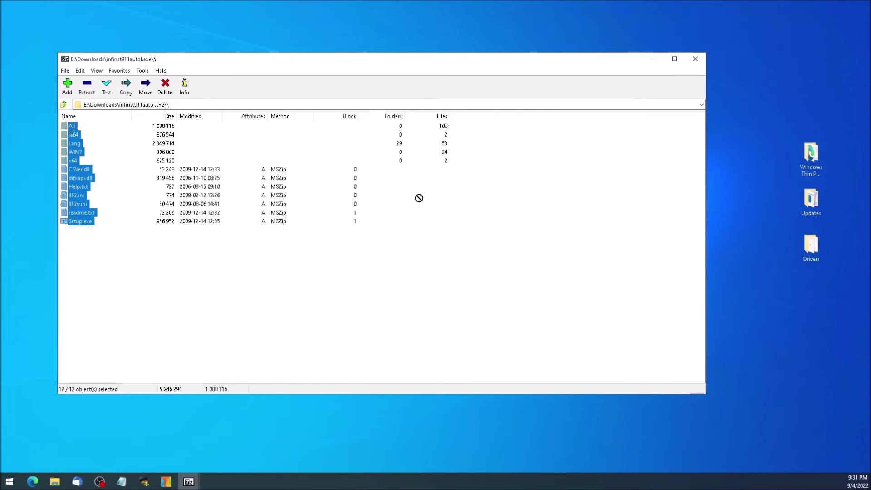
left_click_drag(419, 198, 744, 255)
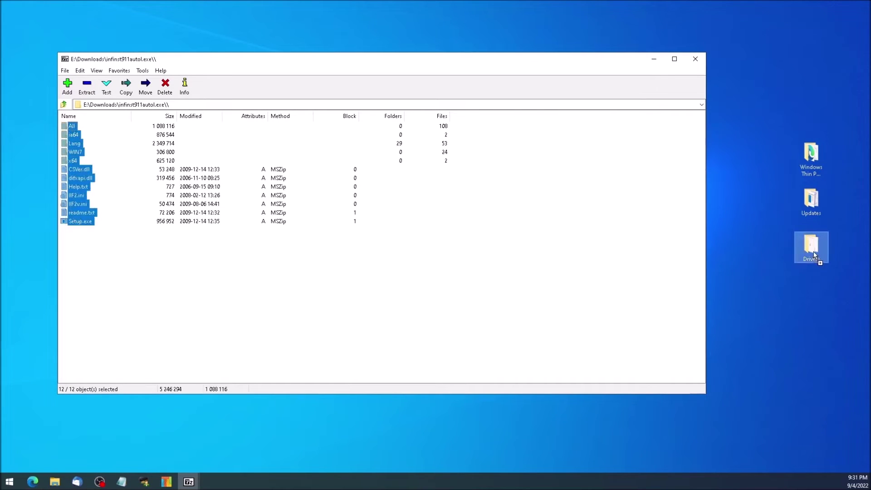
left_click_drag(813, 251, 813, 252)
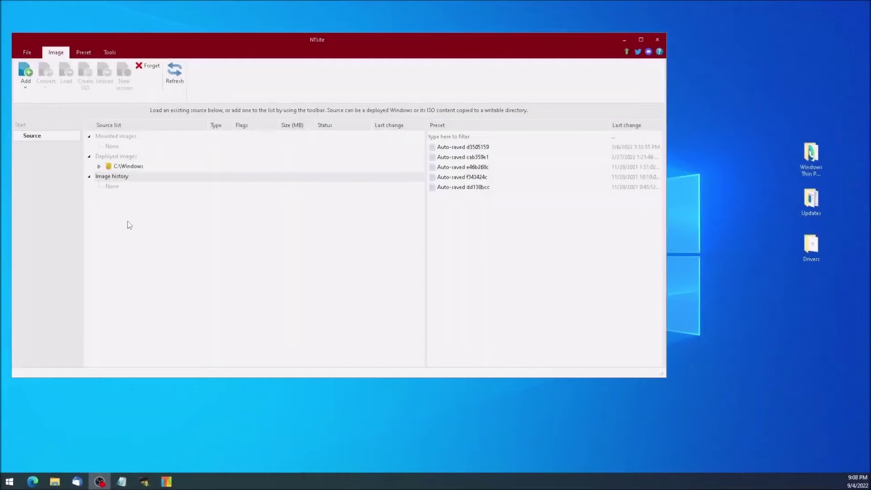
- Add the desktop 'Windows Thin PC (Source)' folder as an image directory source
left_click(26, 83)
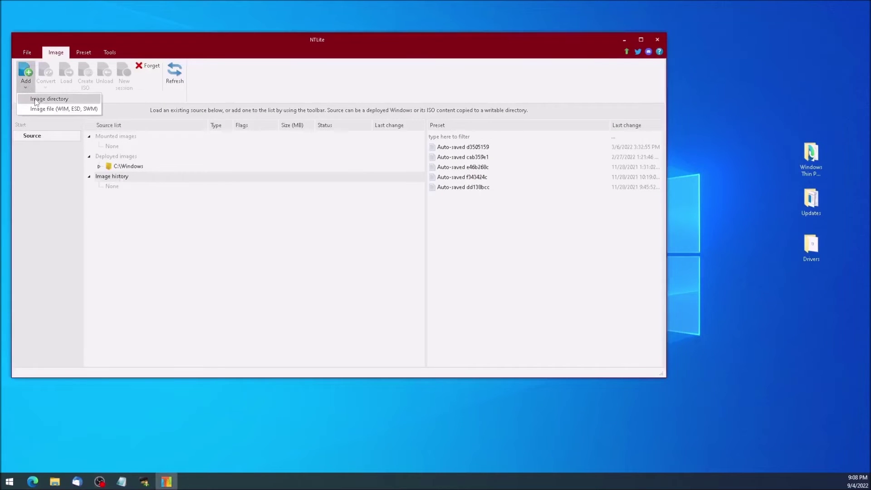
left_click(36, 99)
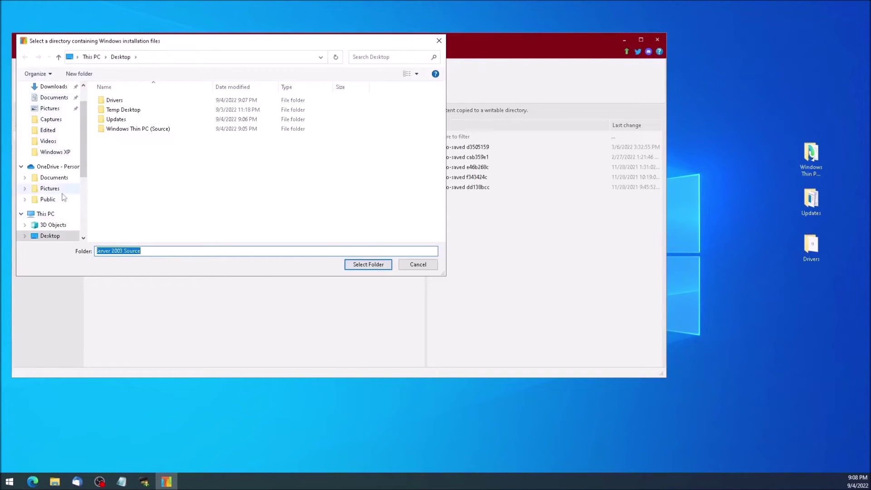
scroll(65, 167, "down", 1)
scroll(65, 167, "down", 1)
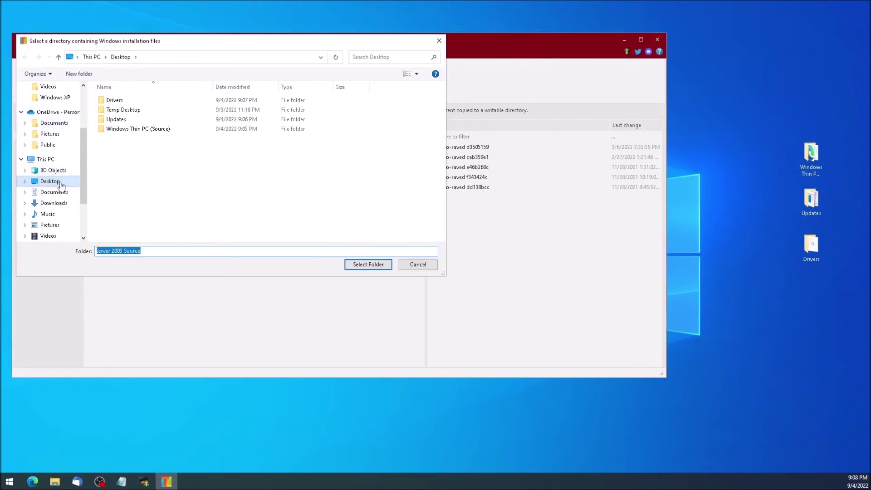
left_click(54, 181)
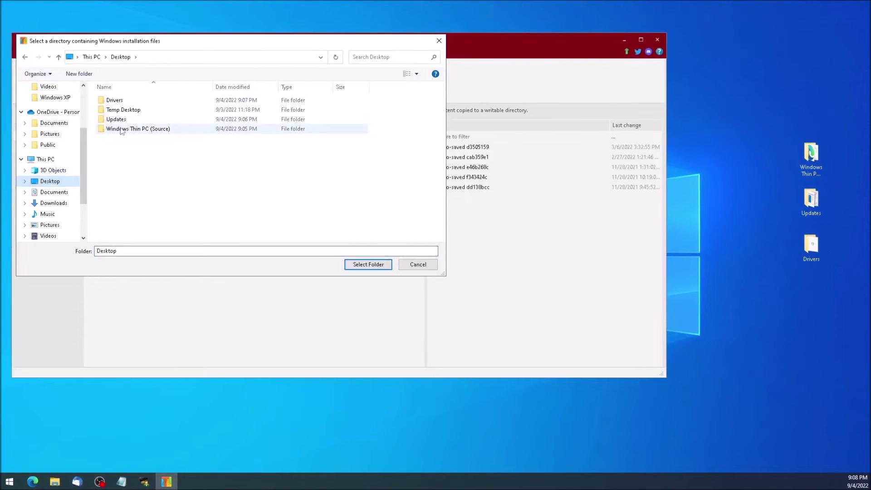
left_click(122, 131)
left_click(363, 265)
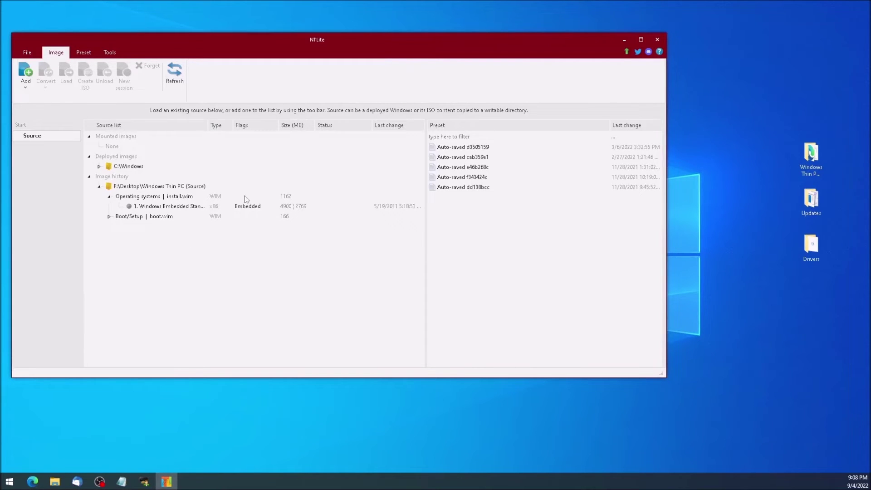
left_click(169, 208)
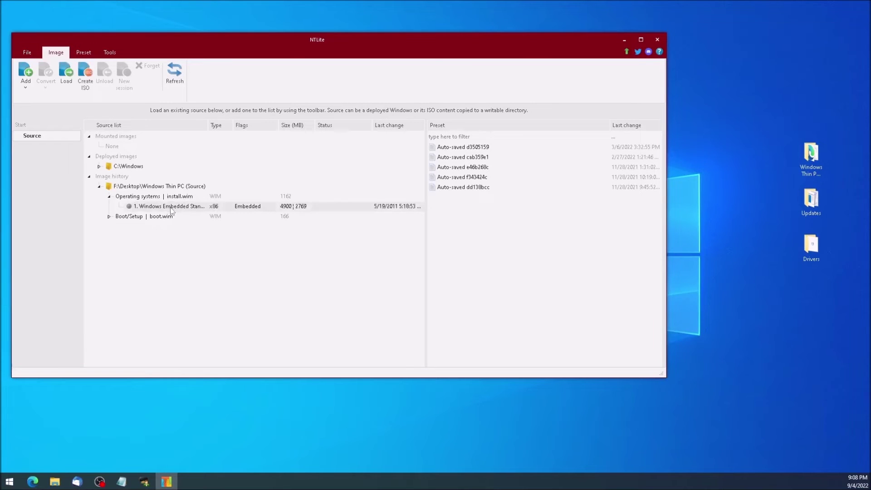
- Load the Windows Embedded Standard image from install.wim for editing
right_click(205, 209)
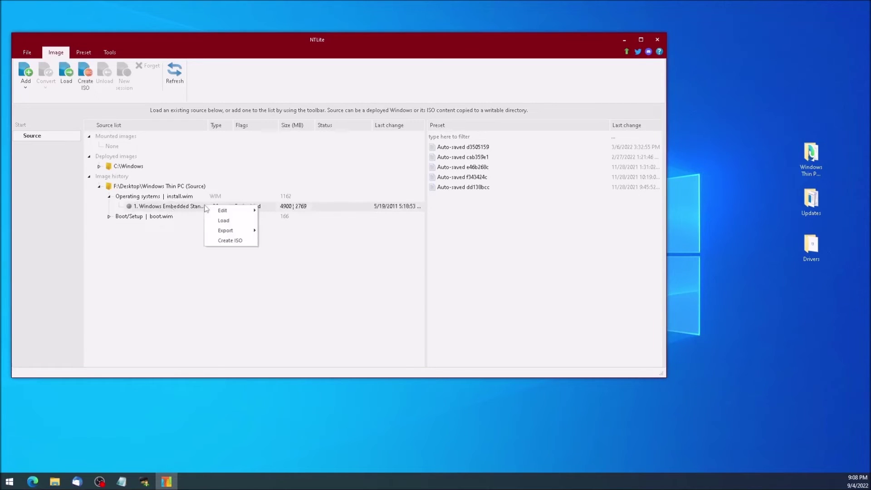
left_click(235, 221)
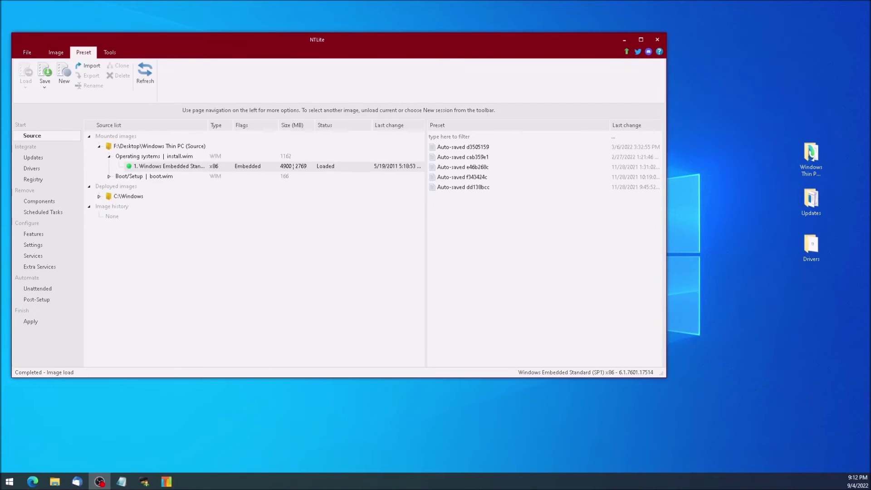
left_click(32, 158)
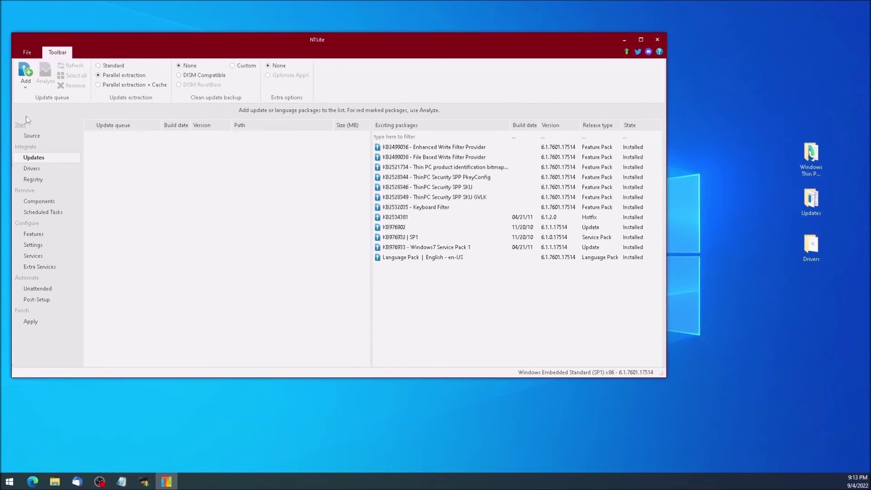
- Queue all six update packages from the desktop Updates folder, including KB3125574, for integration
left_click(25, 89)
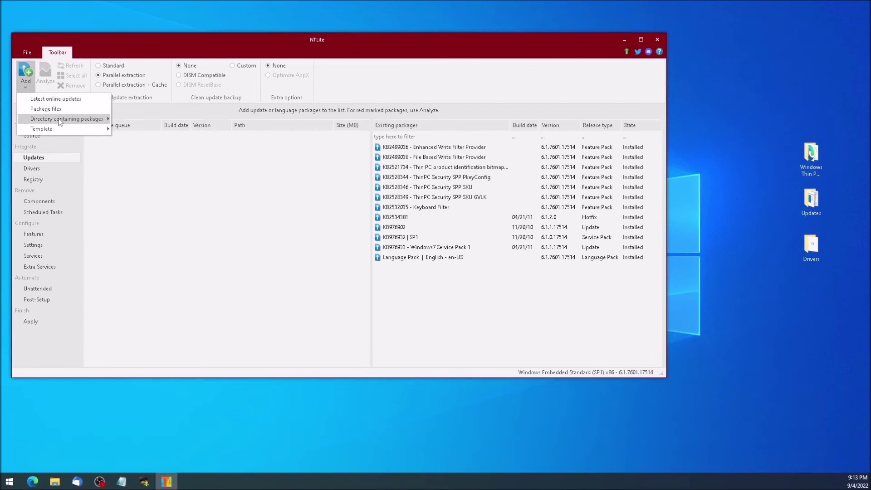
mouse_move(59, 121)
left_click(160, 116)
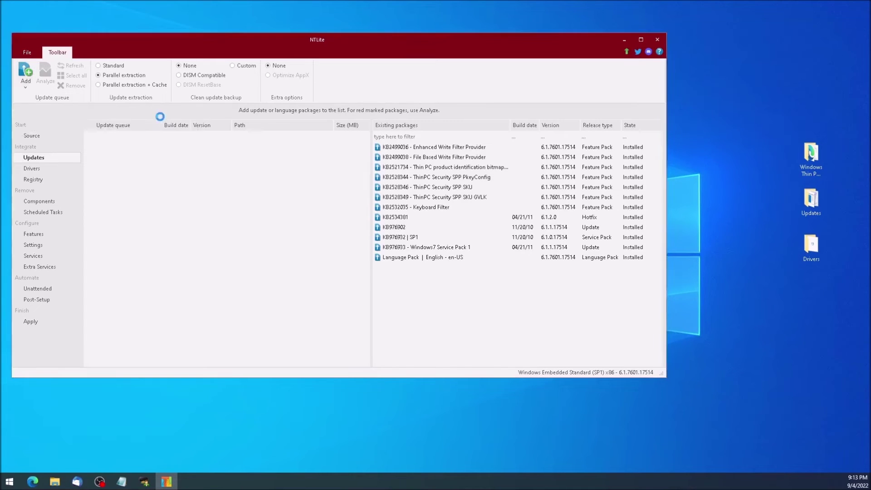
left_click(119, 120)
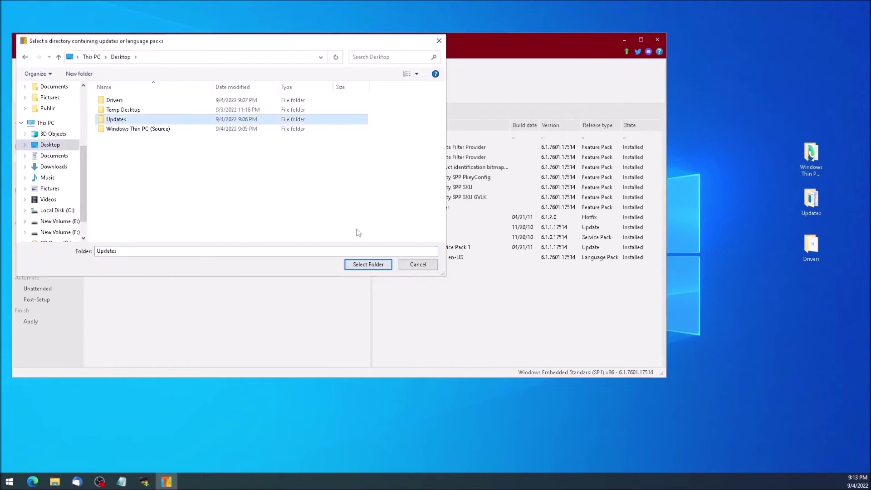
left_click(356, 263)
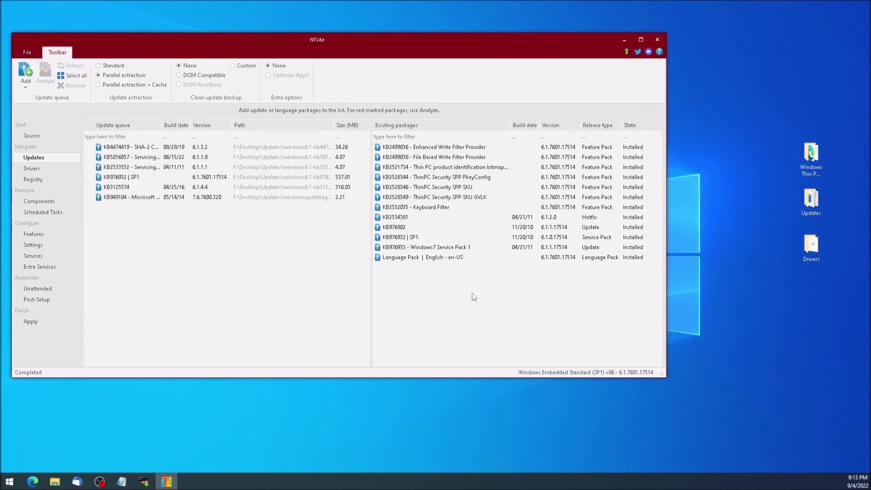
left_click(33, 169)
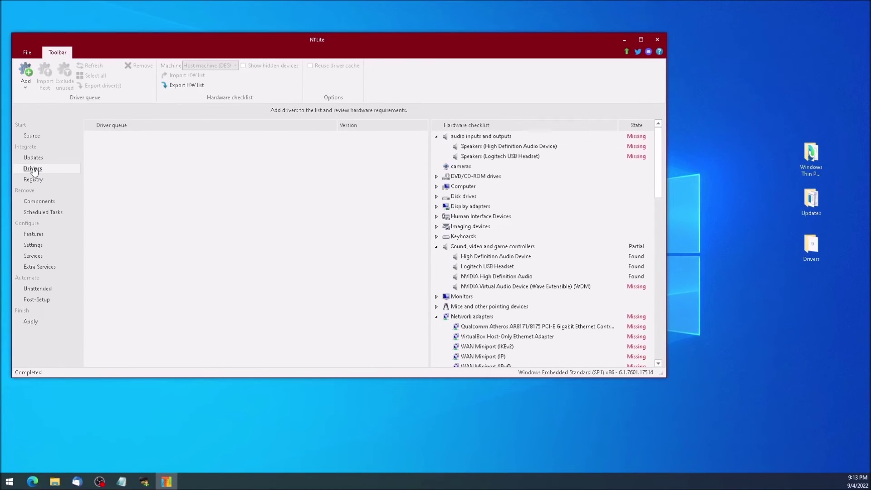
- Queue every driver from the desktop Drivers folder and its subfolders for integration
left_click(26, 89)
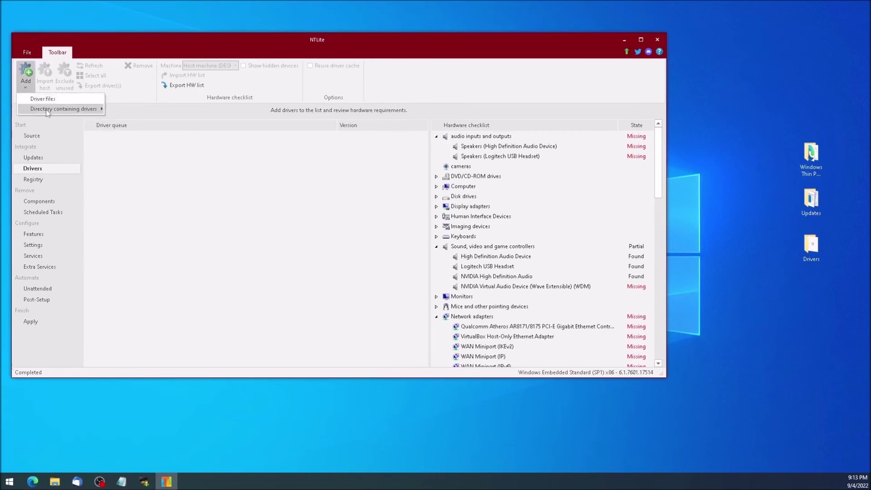
mouse_move(47, 113)
left_click(120, 110)
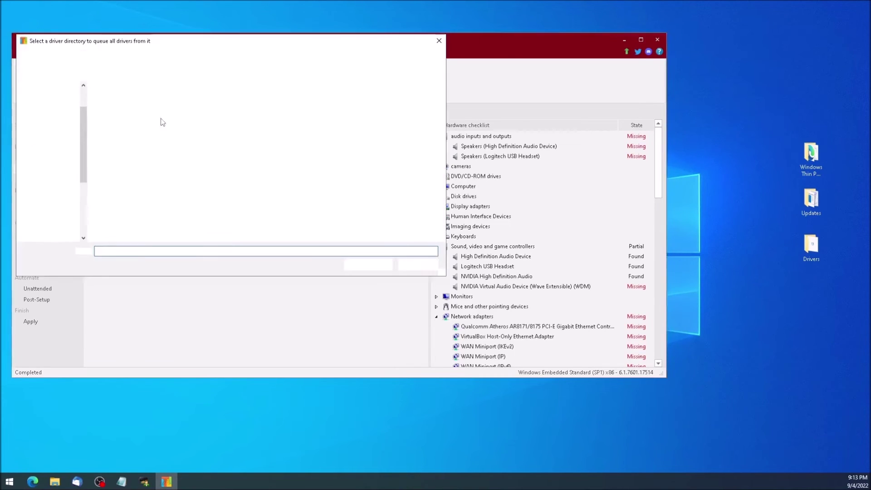
left_click(117, 101)
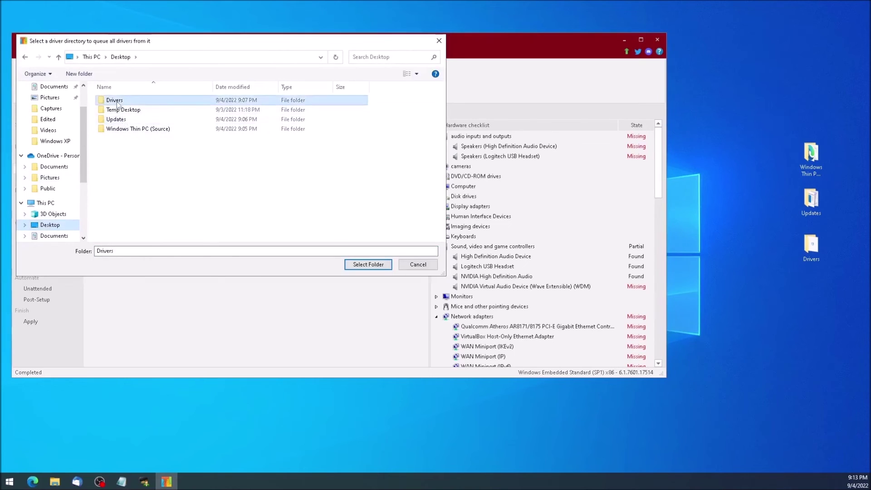
left_click(349, 263)
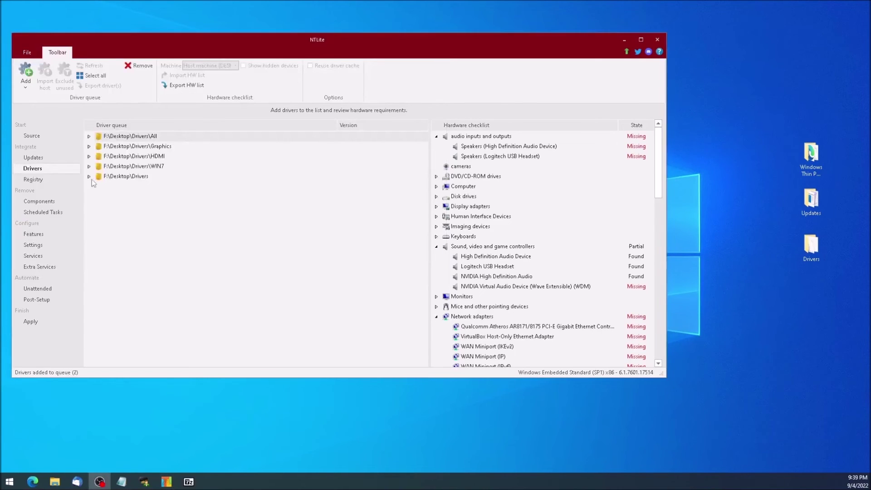
- Expand the Drivers, WIN7, HDMI and All folders to review the queued drivers, then go to Apply
left_click(89, 177)
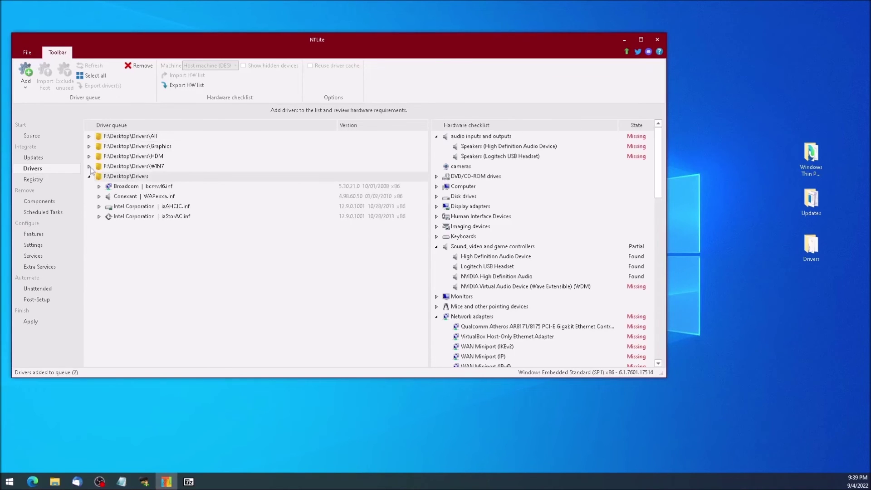
left_click(90, 166)
left_click(89, 156)
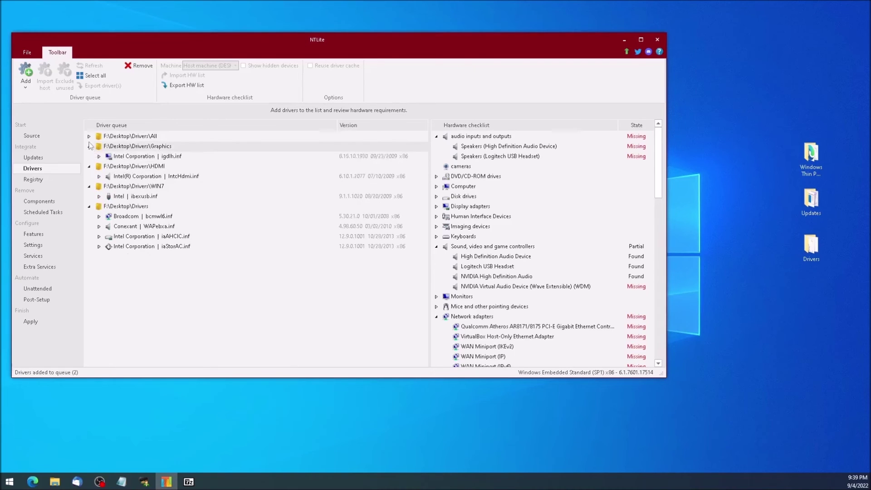
left_click(89, 136)
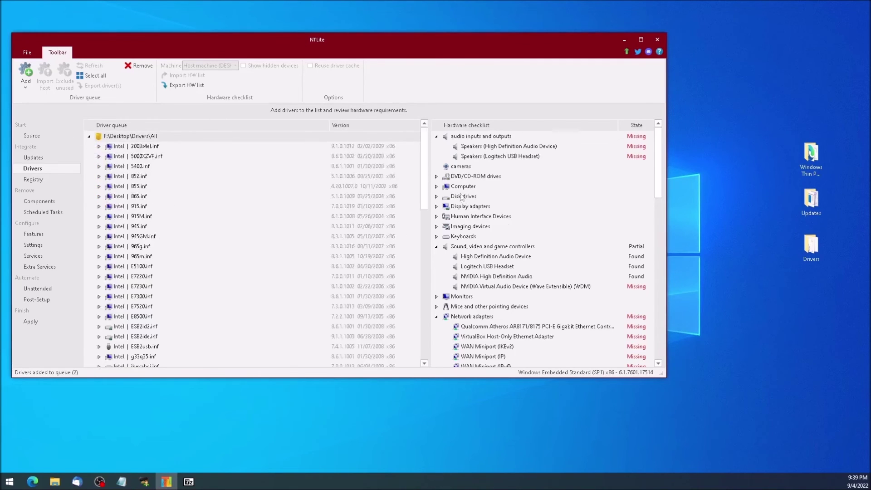
left_click_drag(425, 187, 390, 383)
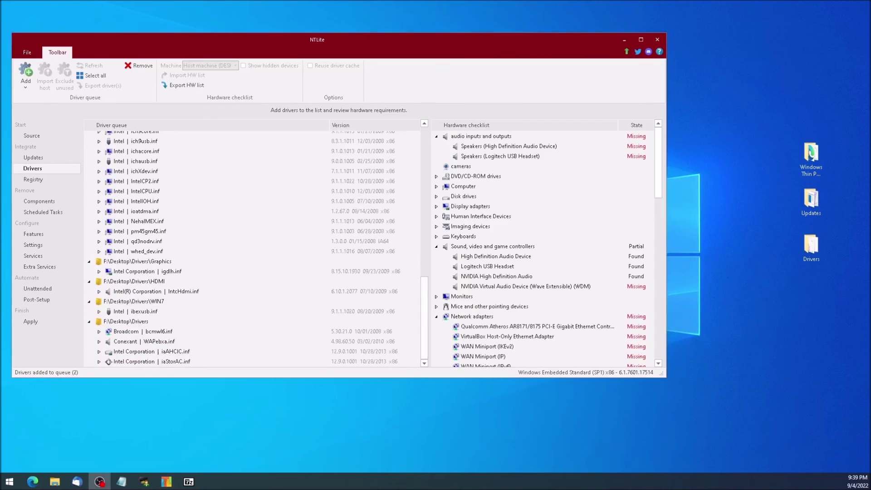
left_click(30, 323)
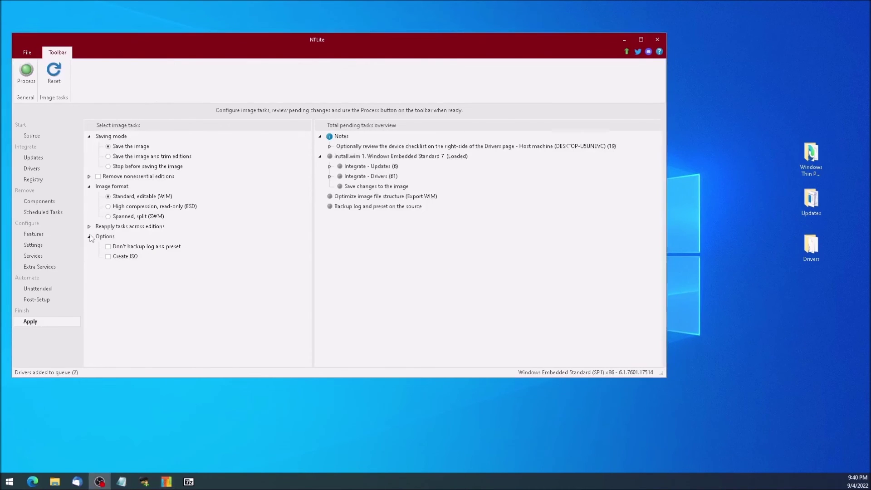
- Enable Create ISO as Windows Thin PC Custom.iso in the Drivers folder and start processing
left_click(108, 257)
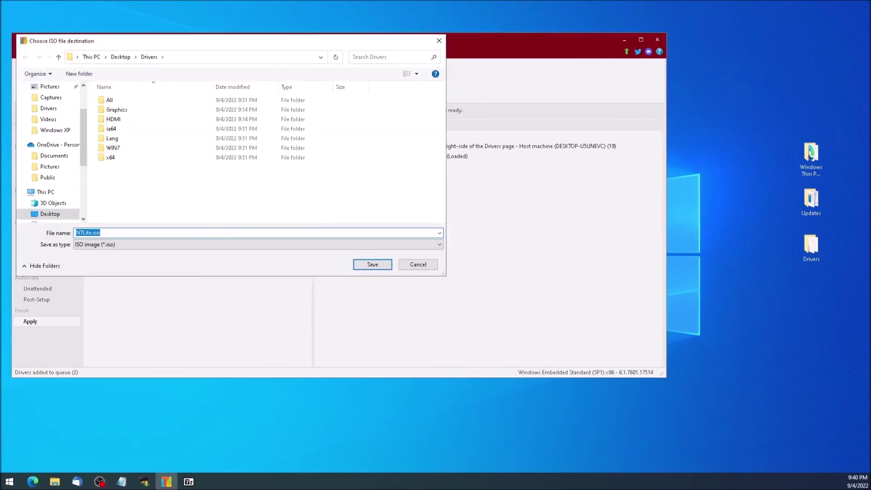
key("Return")
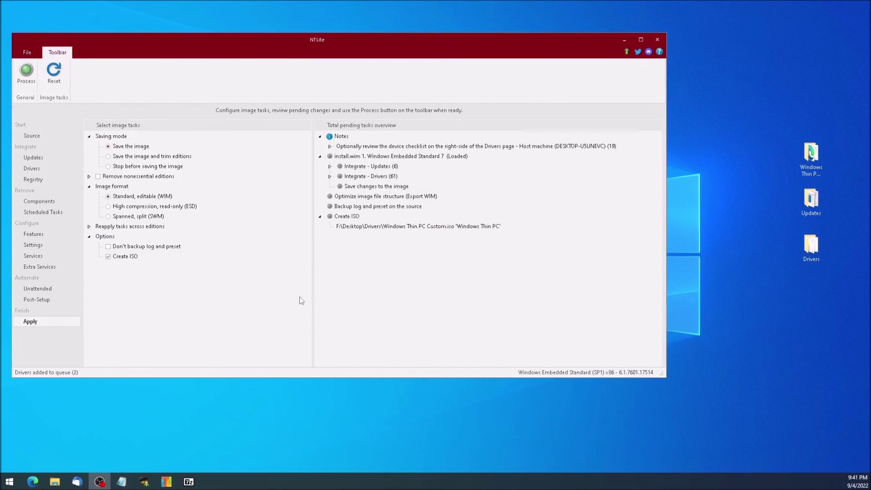
left_click(32, 78)
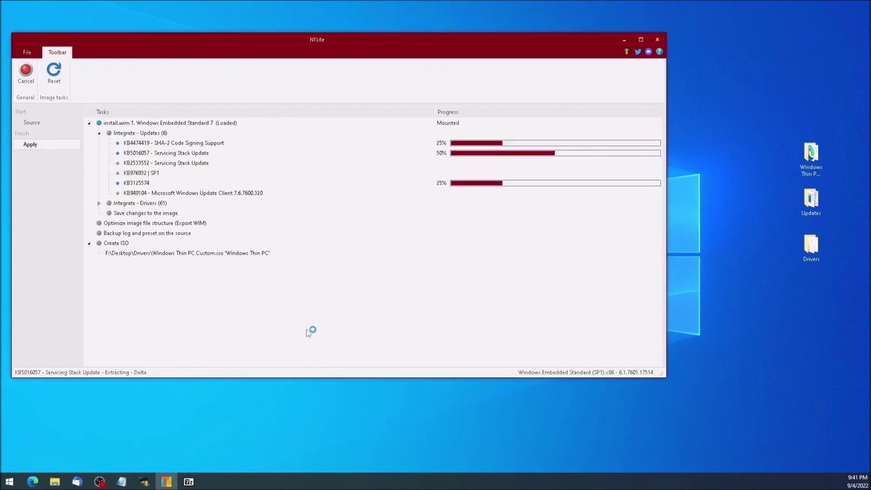